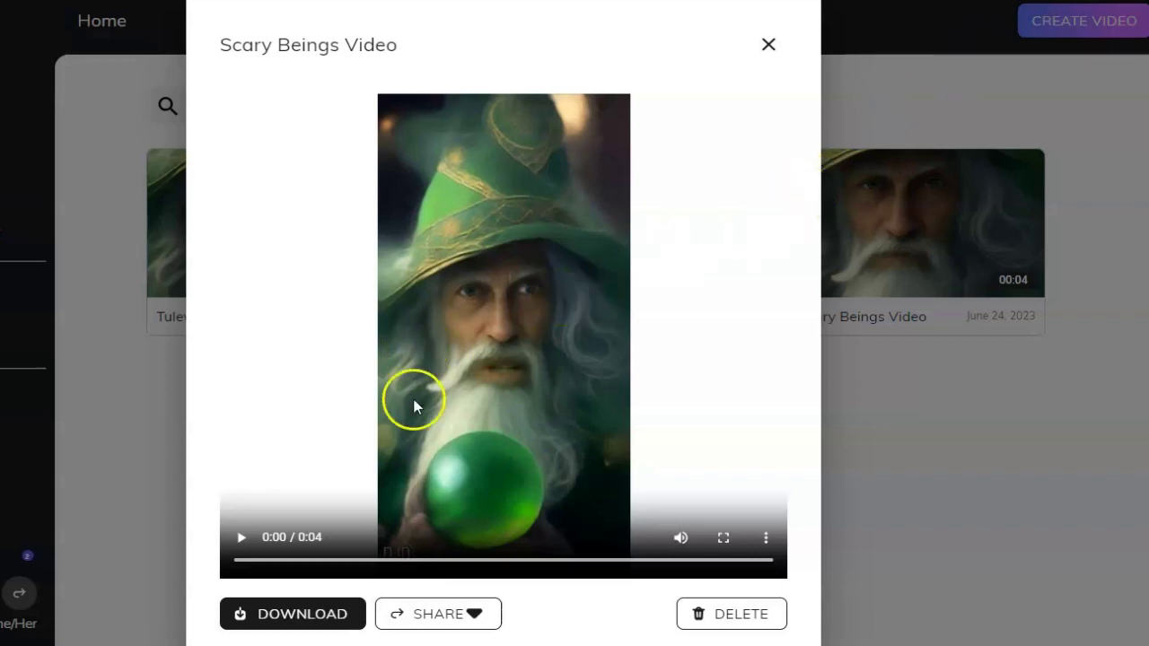
Step: Play the Scary Beings Video preview to the end, then close it
{"action": "left_click", "coordinate": [242, 538]}
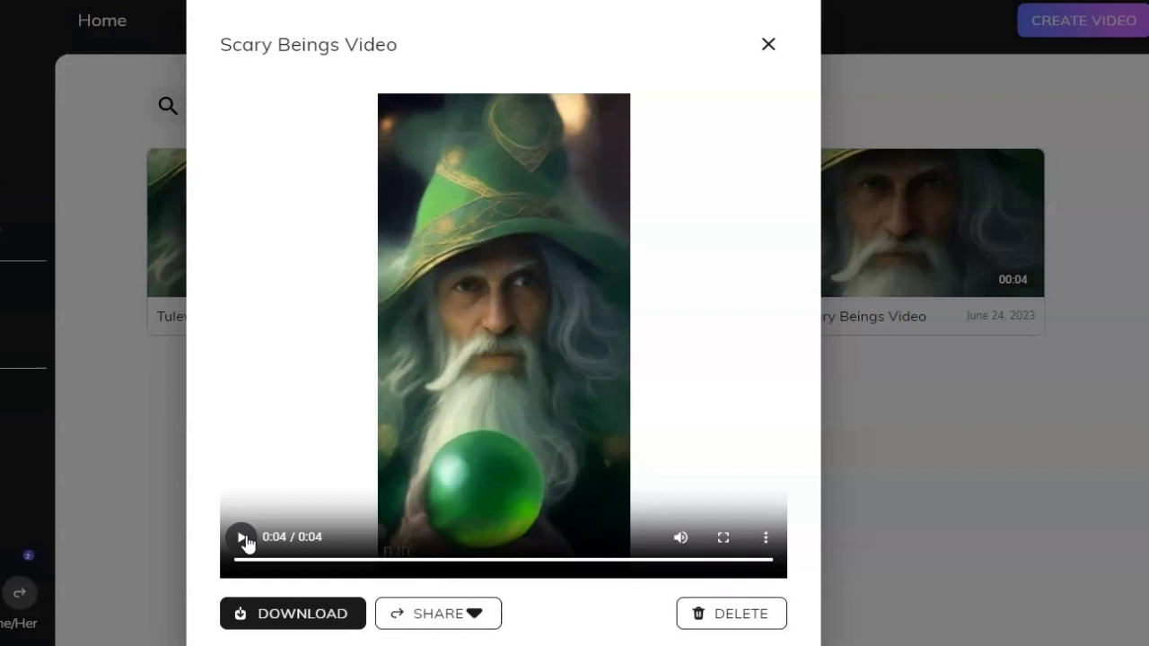
{"action": "left_click", "coordinate": [768, 47]}
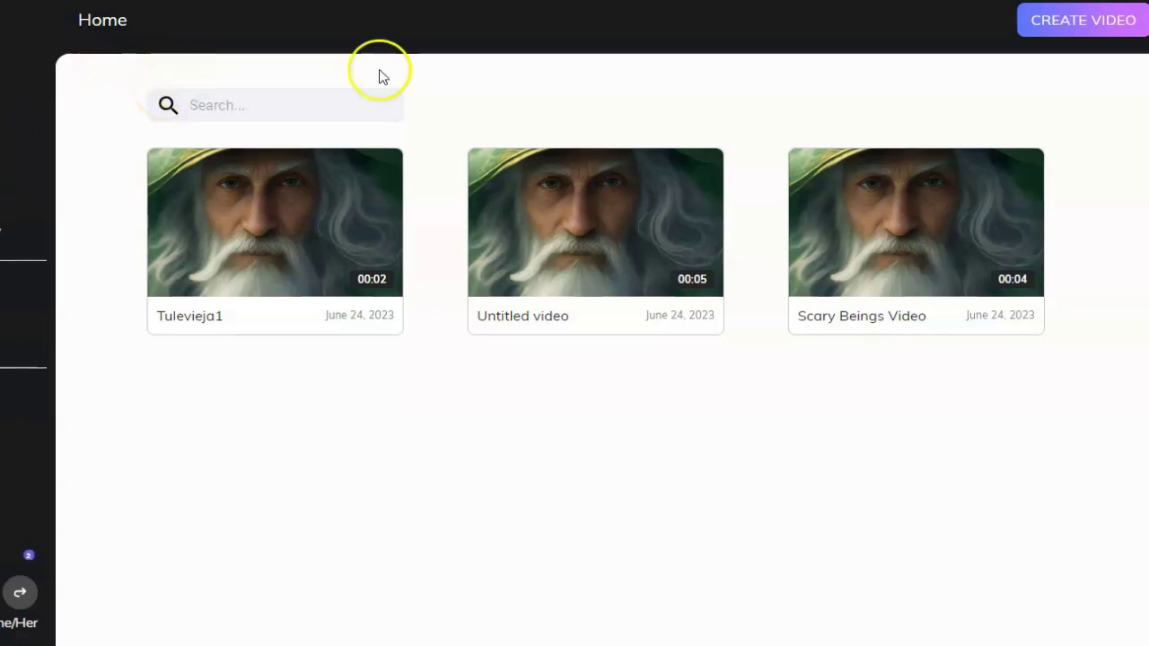
Step: Start a new video from the Home page with CREATE VIDEO
{"action": "mouse_move", "coordinate": [333, 224]}
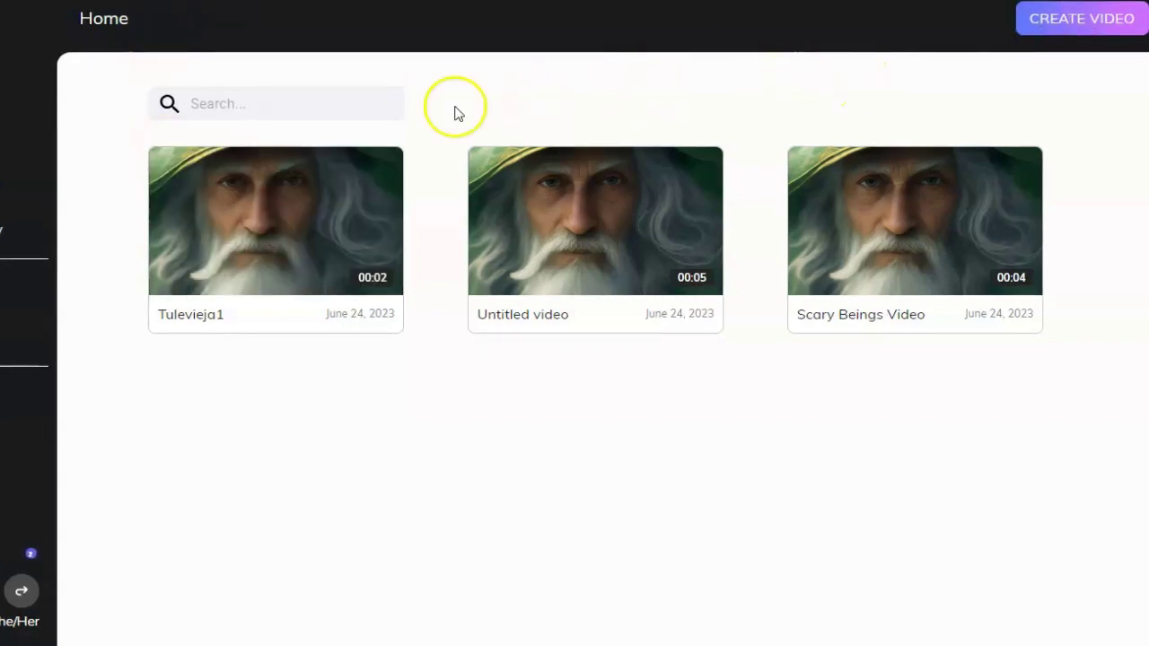
{"action": "left_click", "coordinate": [1113, 36]}
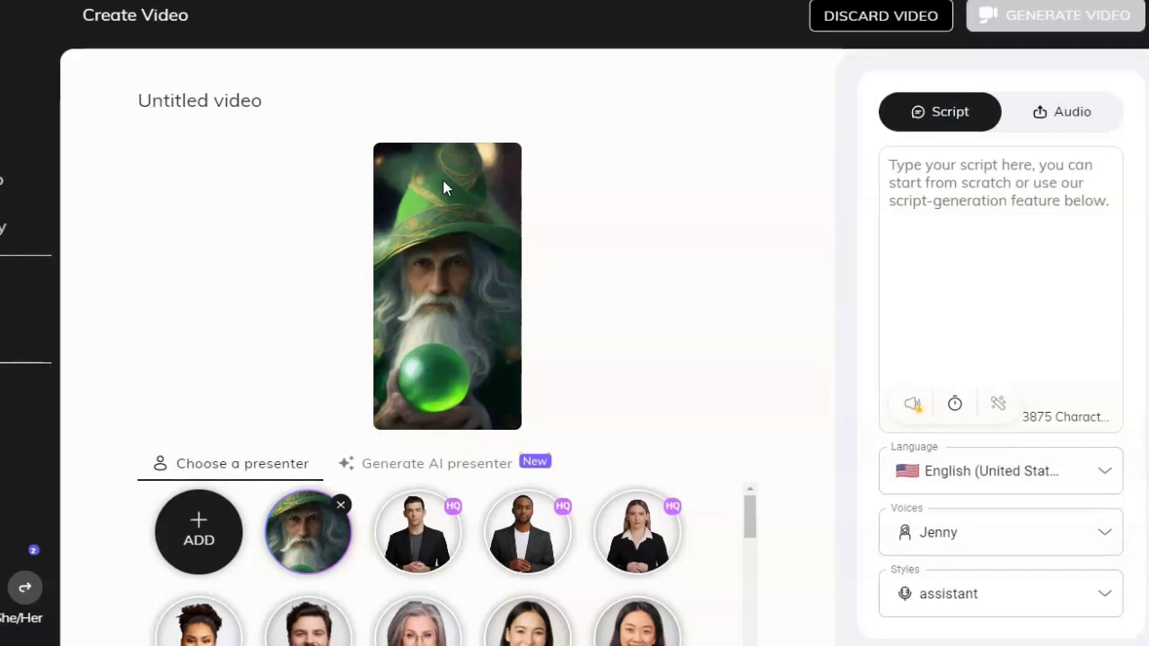
Step: Keep the green-hatted wizard holding a green orb selected as the presenter
{"action": "left_click", "coordinate": [440, 258]}
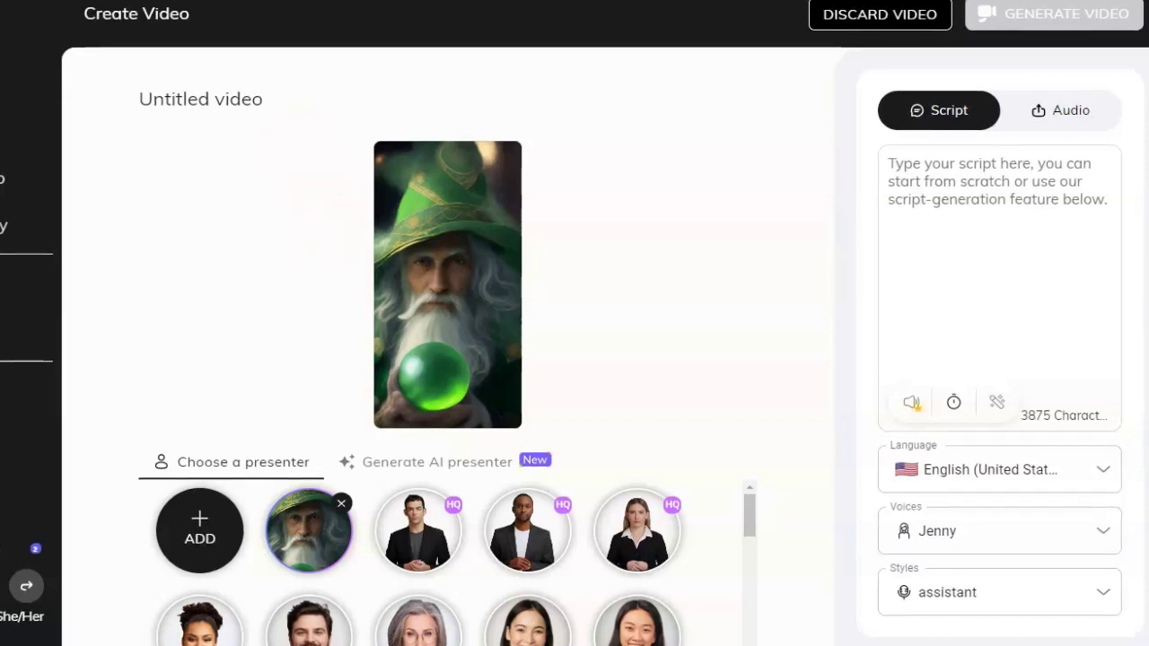
Step: Write the script 'This is a fantastic video because I'm in it. I also am in the mood to conjure some more monsters.'
{"action": "left_click", "coordinate": [1049, 236]}
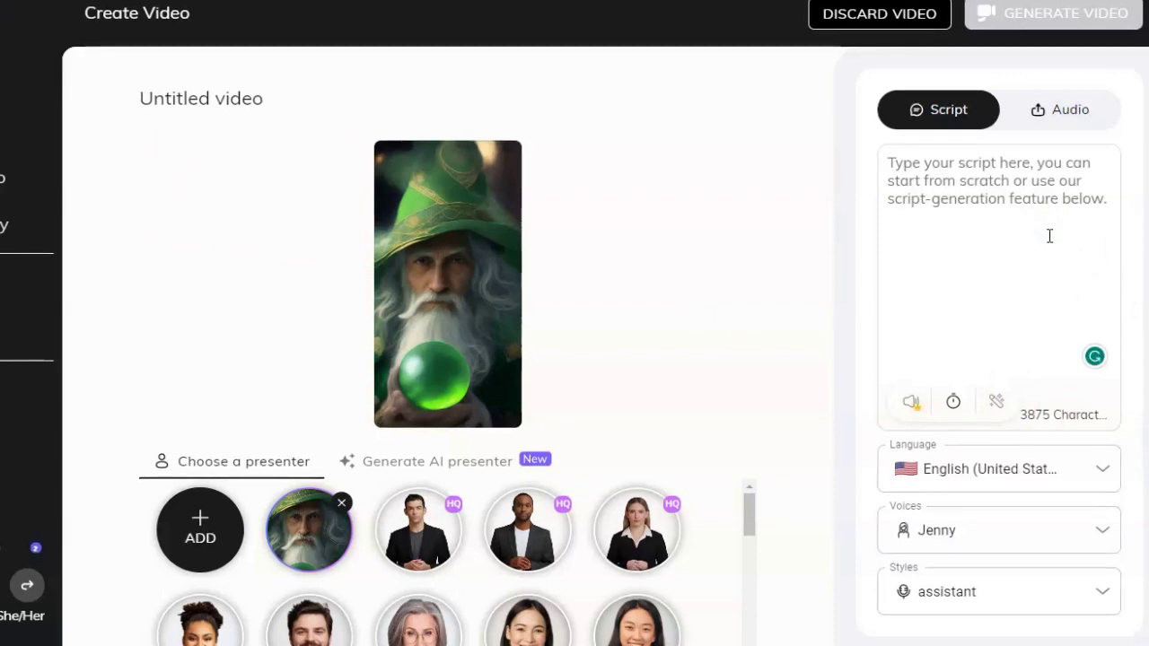
{"action": "type", "text": "This is "}
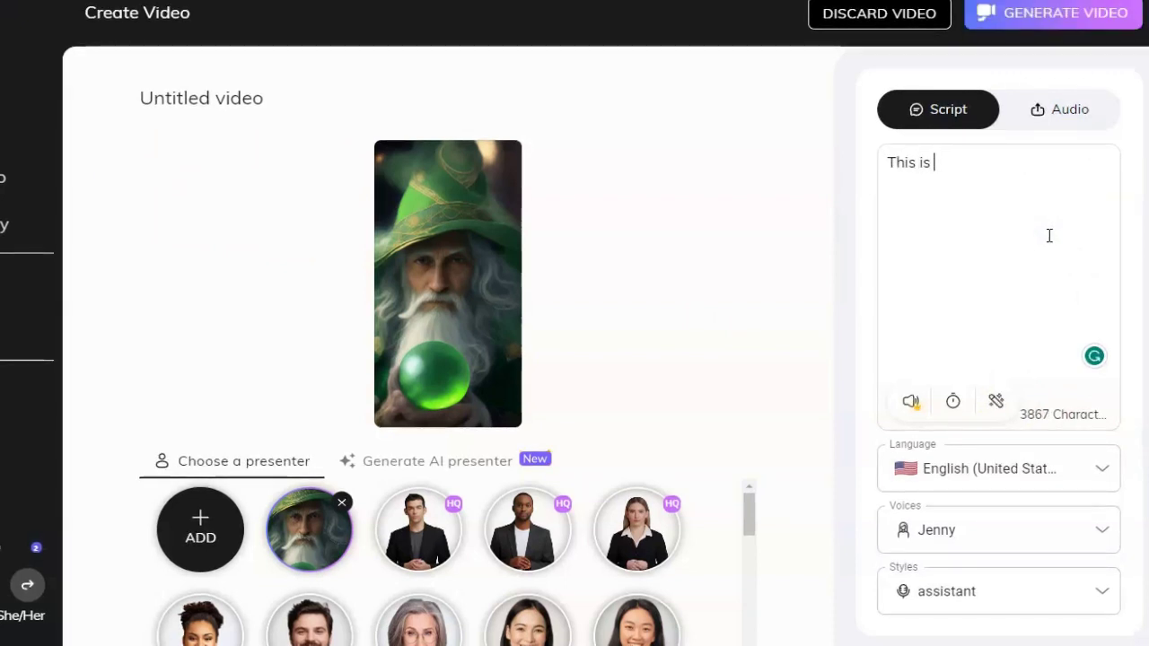
{"action": "type", "text": "a fantastic"}
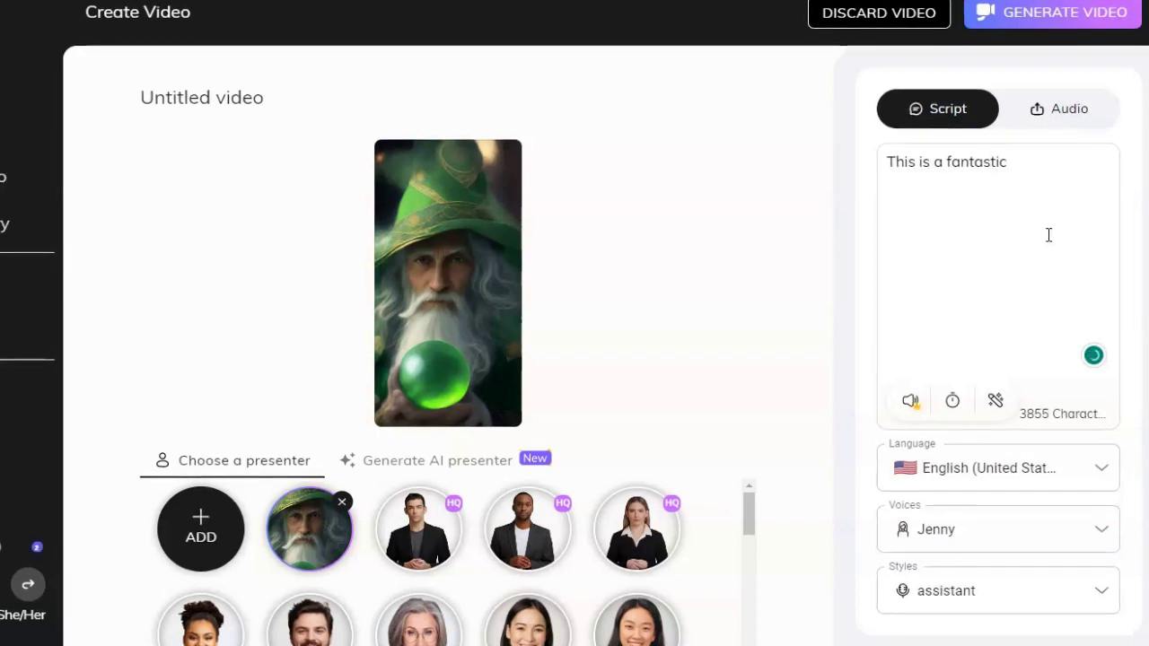
{"action": "type", "text": " video"}
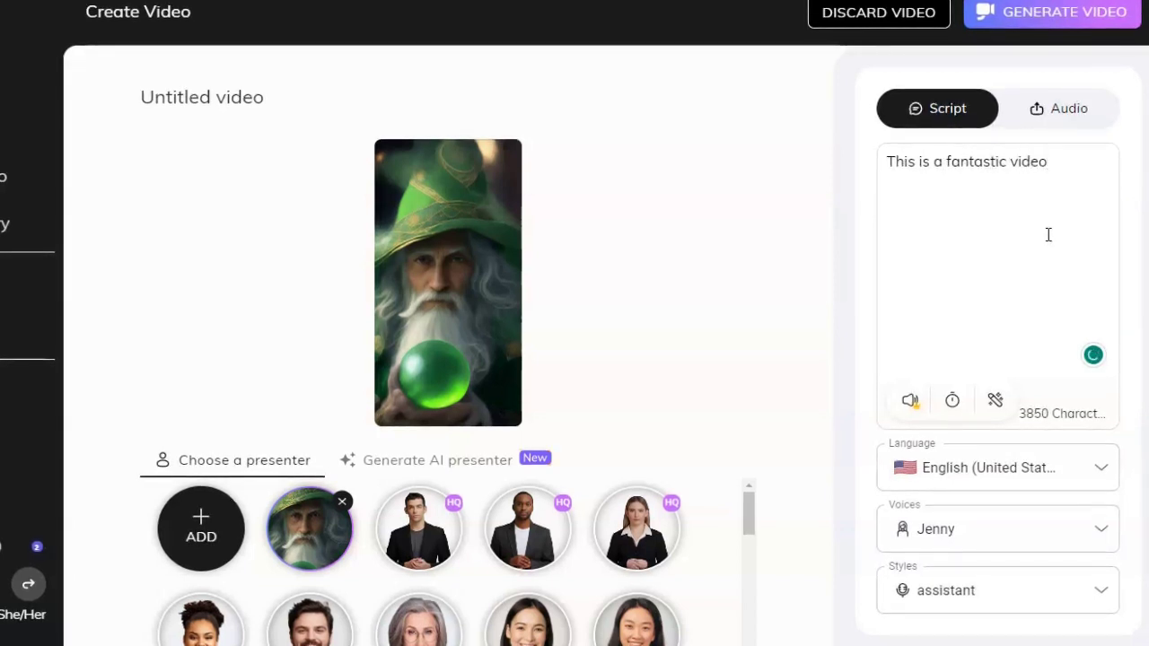
{"action": "type", "text": " because I'm in it. I als"}
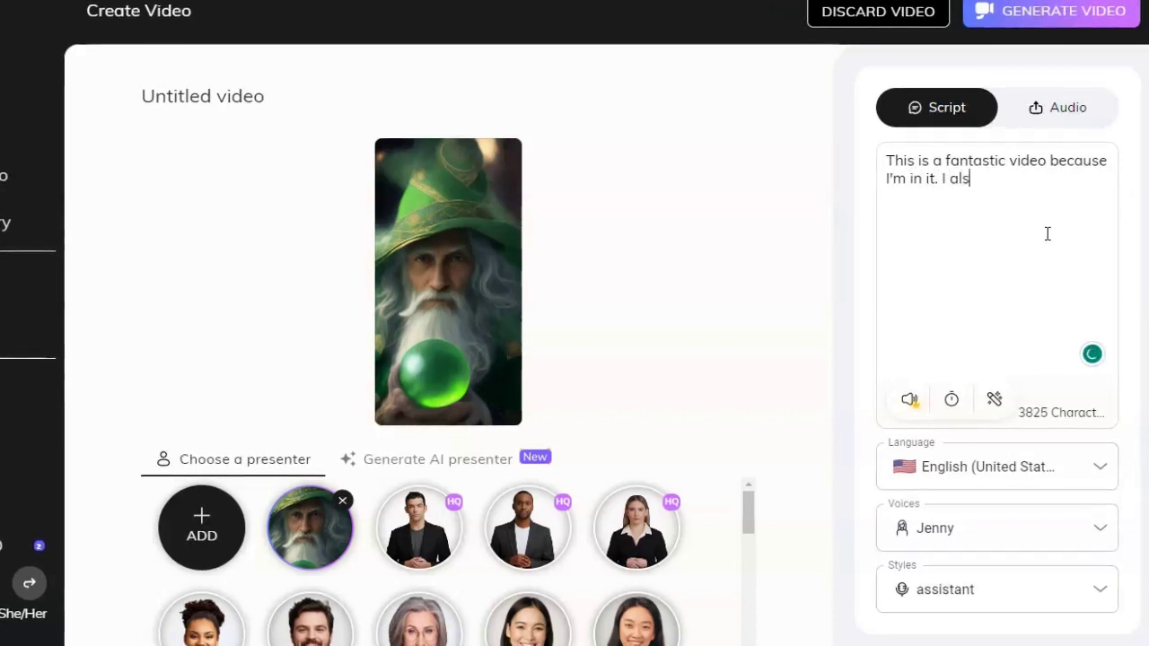
{"action": "type", "text": "o am in the mood to co"}
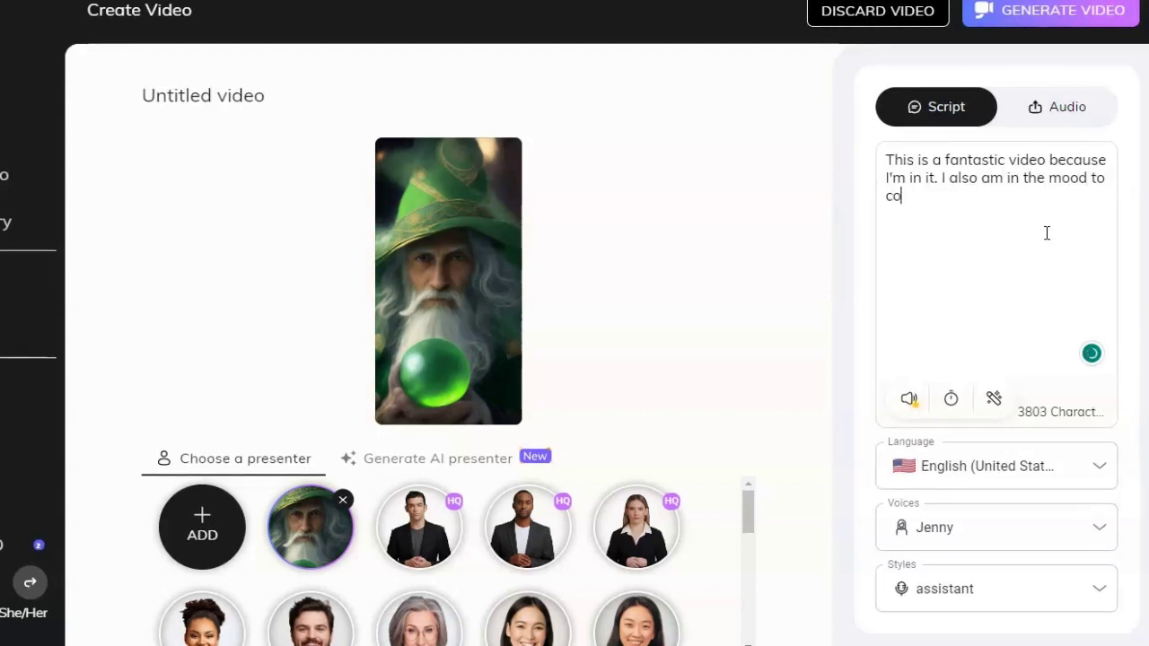
{"action": "type", "text": "njure some more monsters to show"}
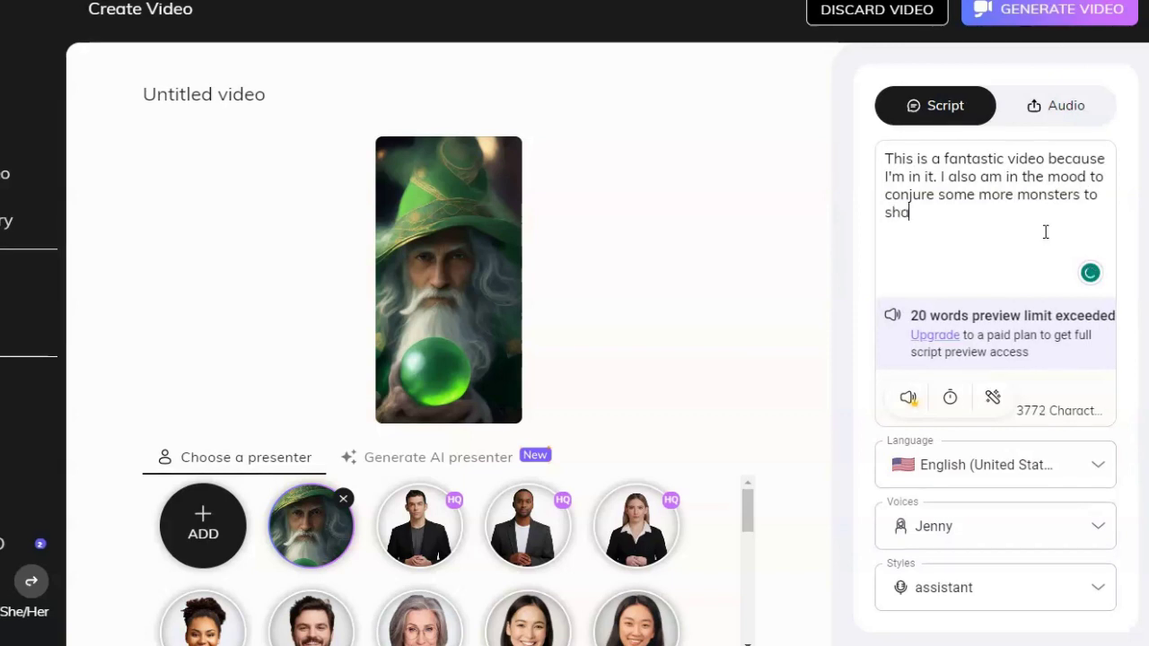
{"action": "key", "text": "BackSpace"}
{"action": "key", "text": "BackSpace"}
{"action": "key", "text": "BackSpace"}
{"action": "key", "text": "BackSpace"}
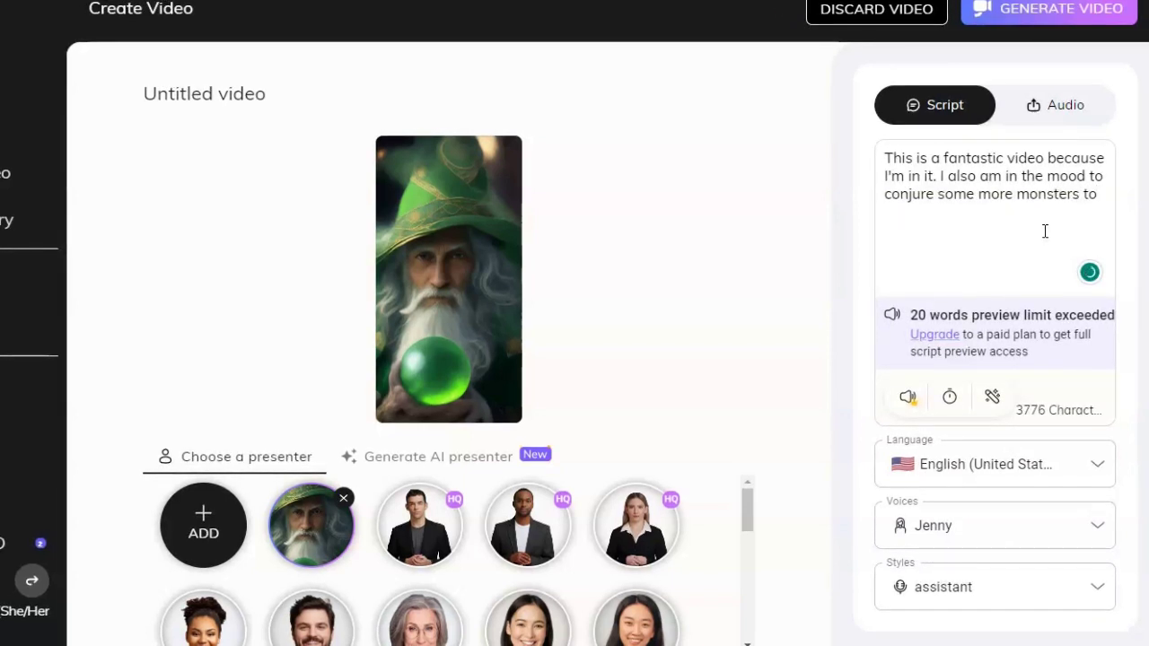
{"action": "key", "text": "BackSpace"}
{"action": "key", "text": "BackSpace"}
{"action": "key", "text": "BackSpace"}
{"action": "key", "text": "BackSpace"}
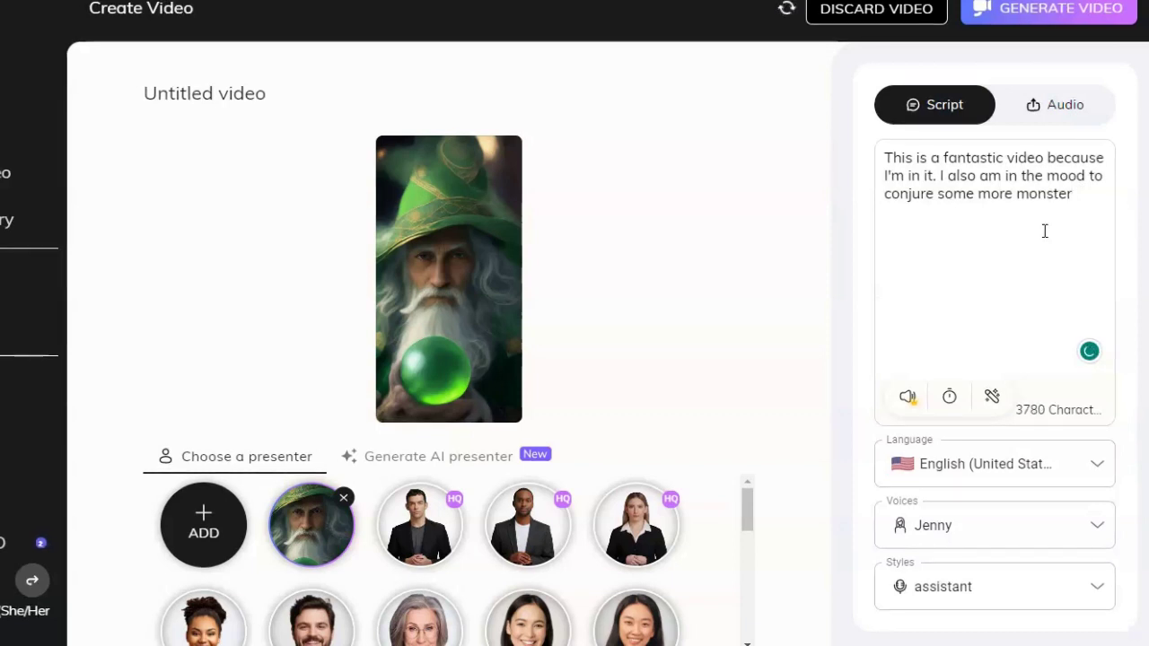
{"action": "type", "text": "."}
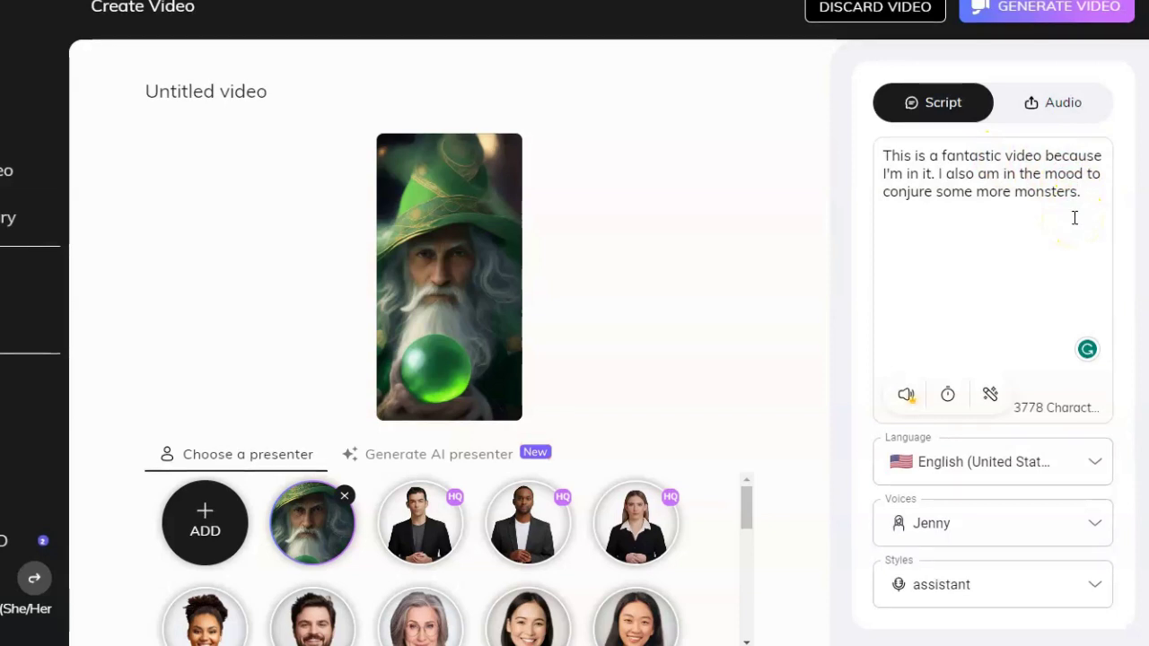
Step: Set the speech language to English (South Africa) and the voice to Luke
{"action": "left_click", "coordinate": [1074, 217]}
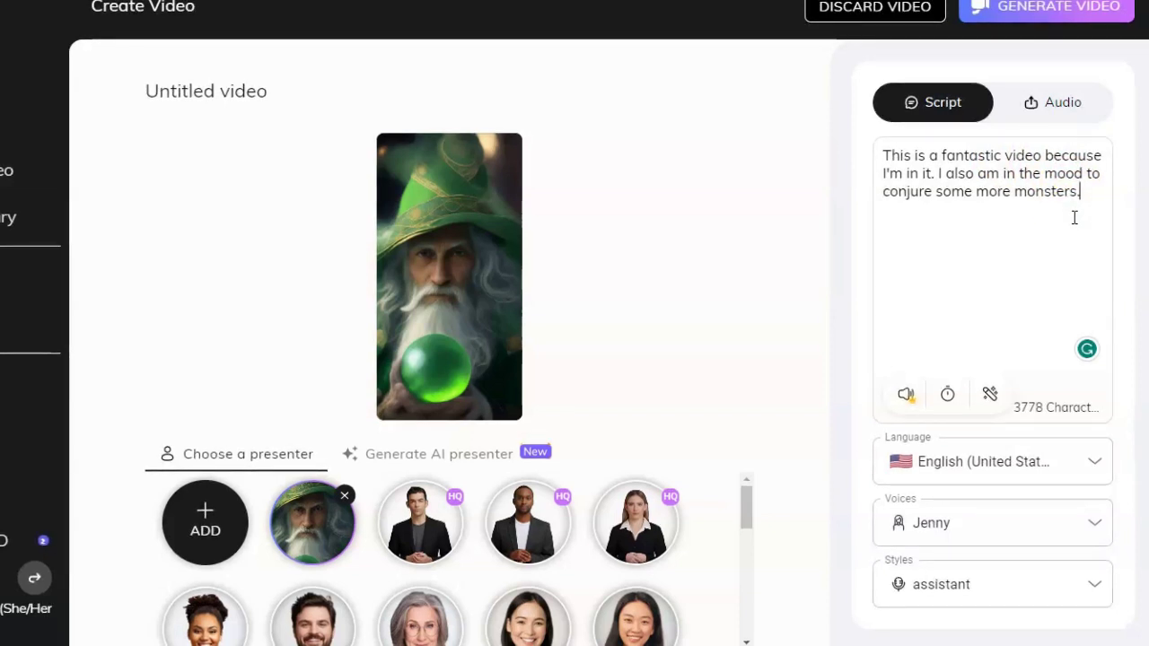
{"action": "left_click", "coordinate": [1092, 466]}
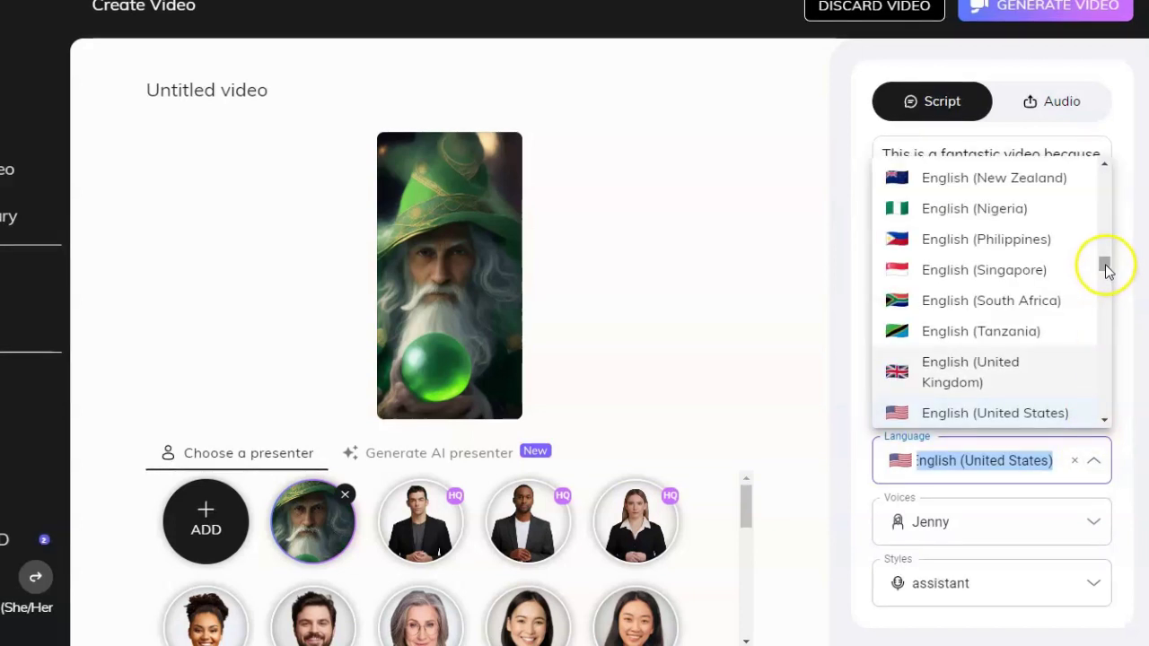
{"action": "mouse_move", "coordinate": [1104, 264]}
{"action": "left_mouse_down"}
{"action": "mouse_move", "coordinate": [1106, 291]}
{"action": "mouse_move", "coordinate": [1111, 270]}
{"action": "left_mouse_up"}
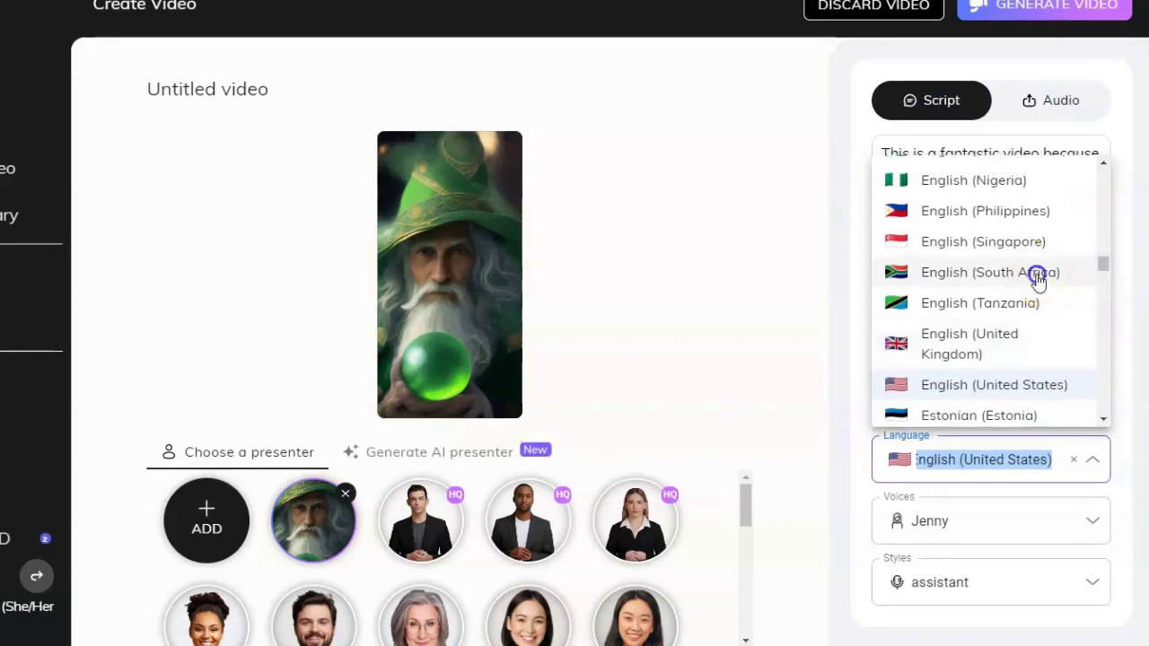
{"action": "left_click", "coordinate": [1035, 275]}
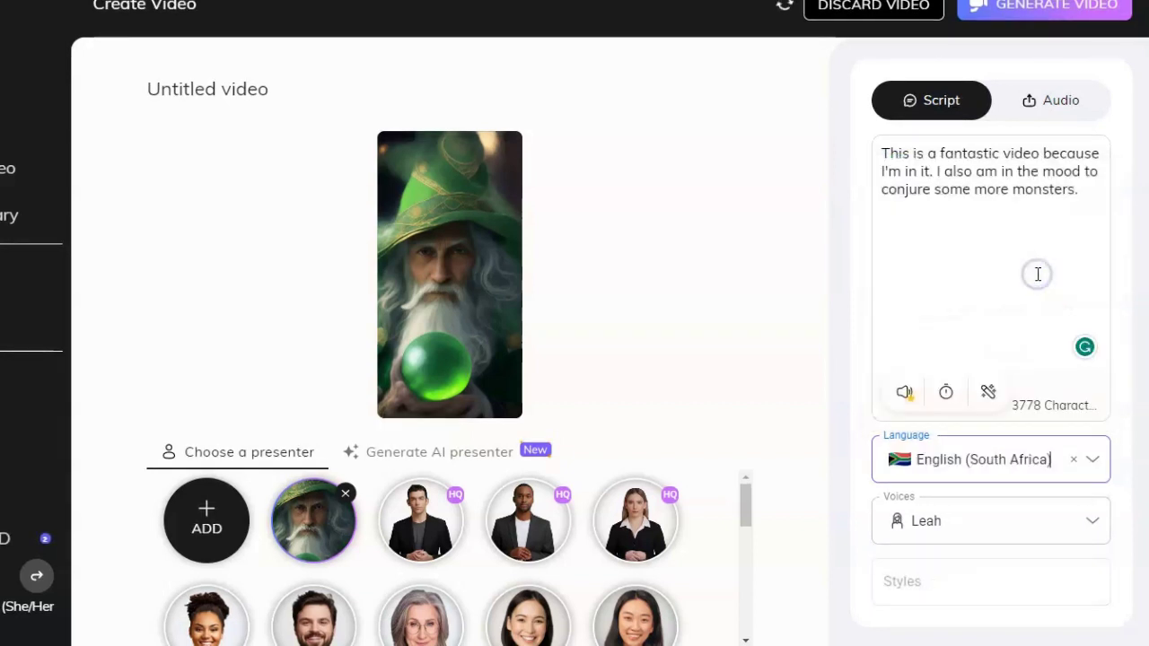
{"action": "left_click", "coordinate": [1083, 523]}
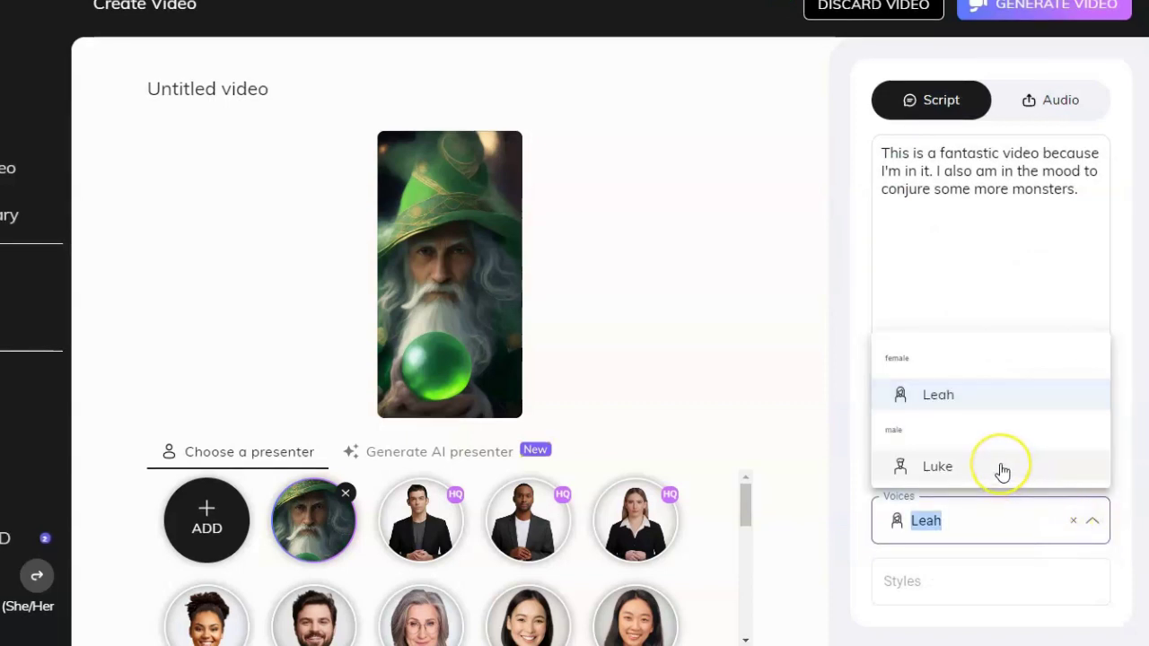
{"action": "left_click", "coordinate": [1001, 465]}
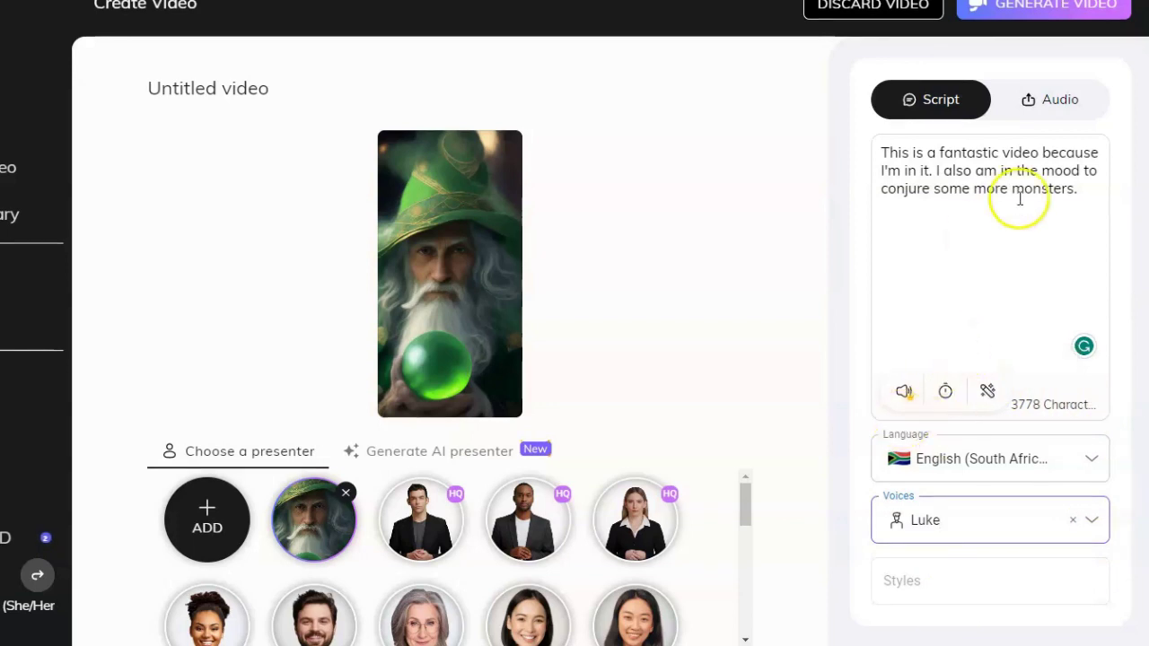
Step: Generate the wizard video, accepting the 1-credit cost
{"action": "left_click", "coordinate": [1066, 14]}
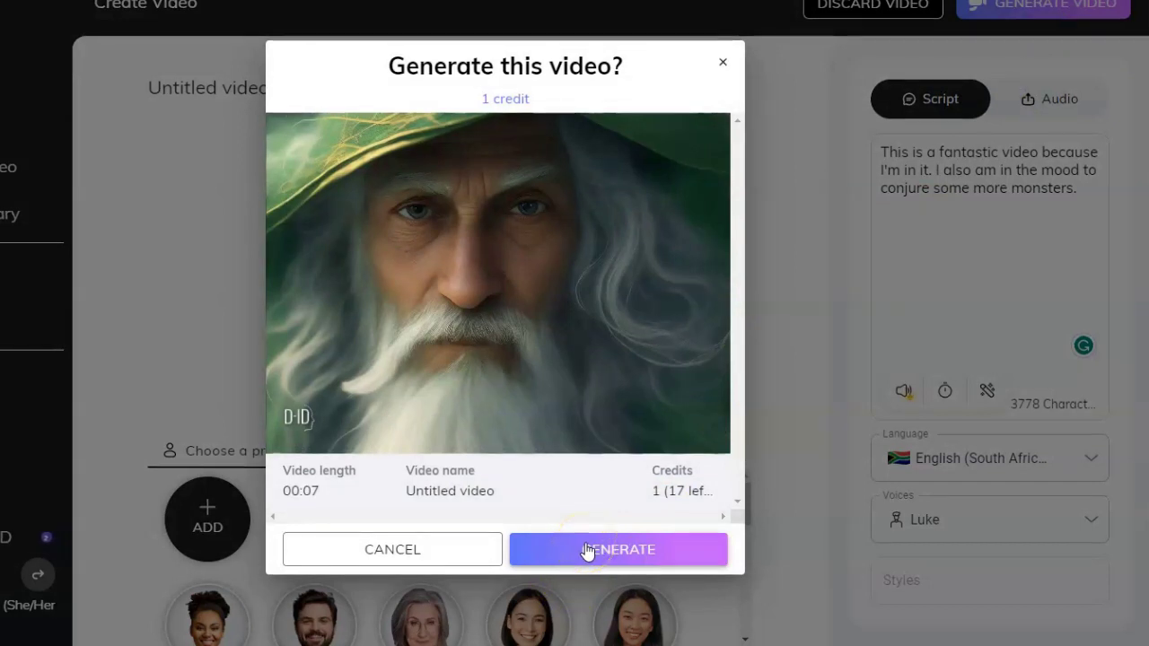
{"action": "left_click", "coordinate": [588, 551]}
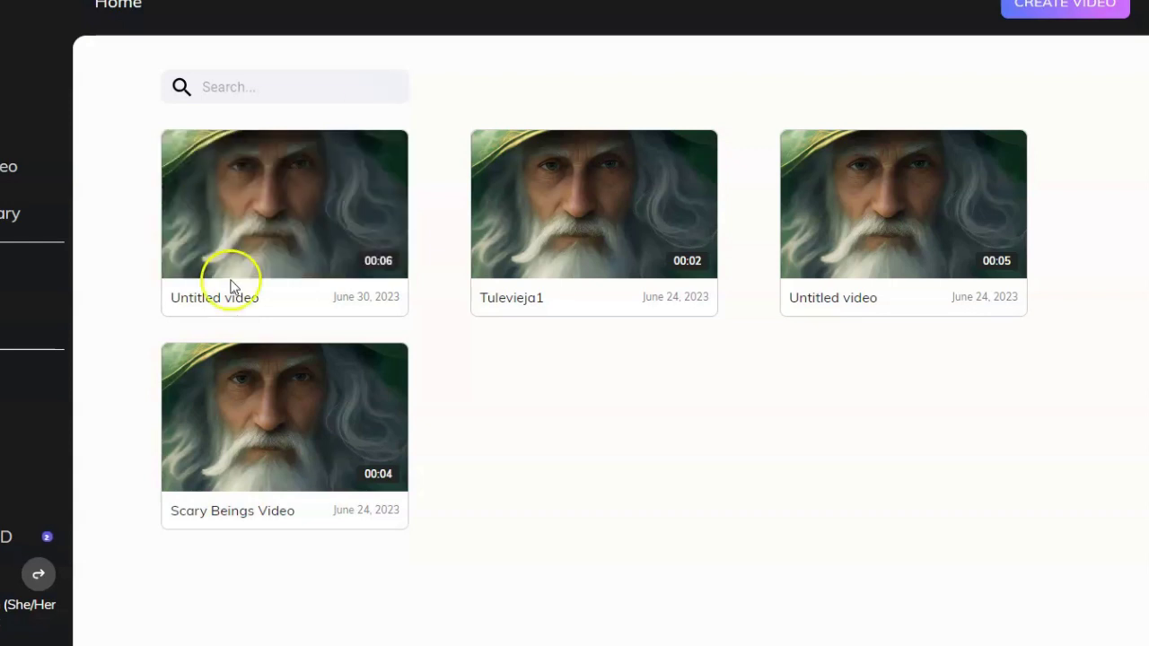
{"action": "mouse_move", "coordinate": [283, 225]}
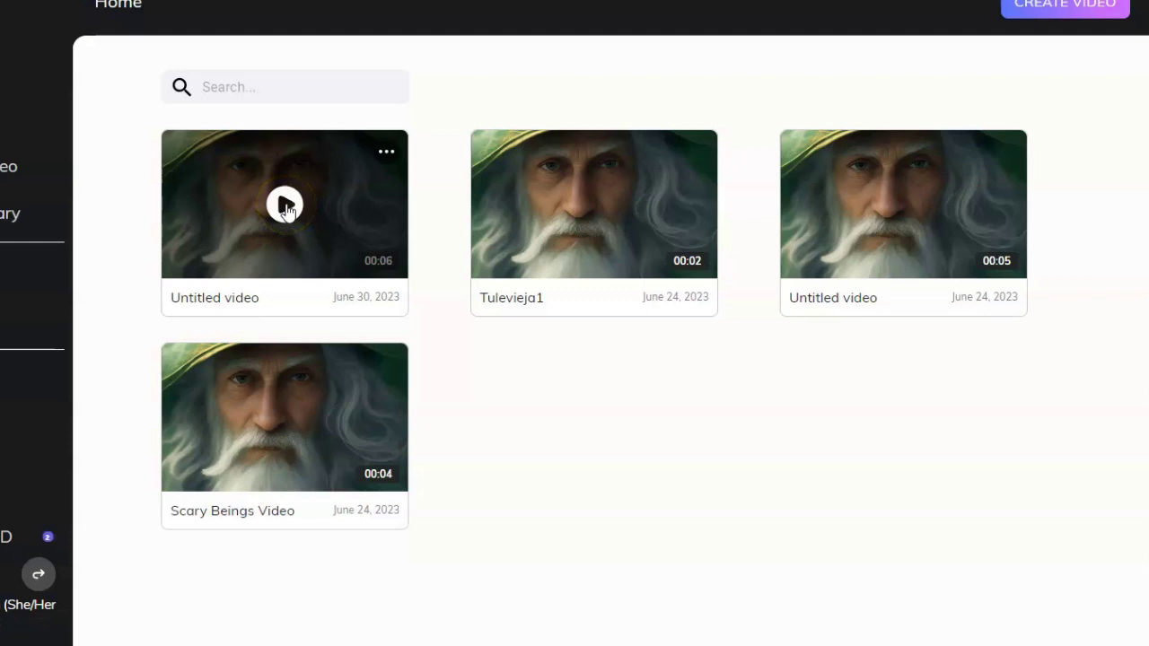
{"action": "left_click", "coordinate": [285, 207]}
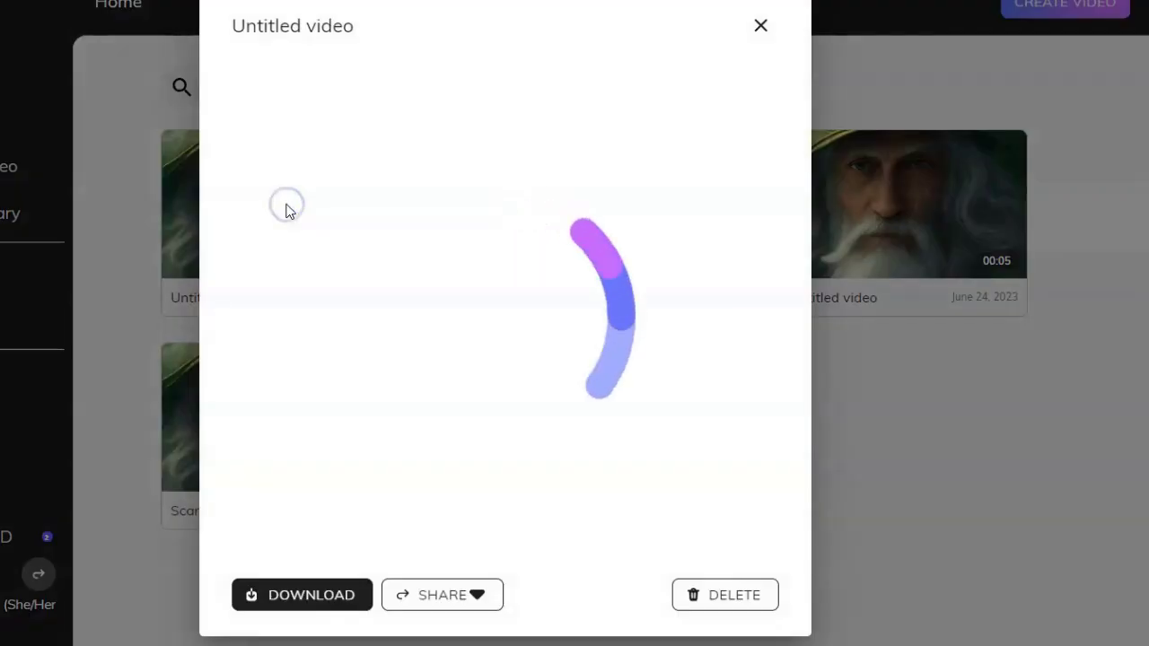
{"action": "left_click", "coordinate": [700, 388]}
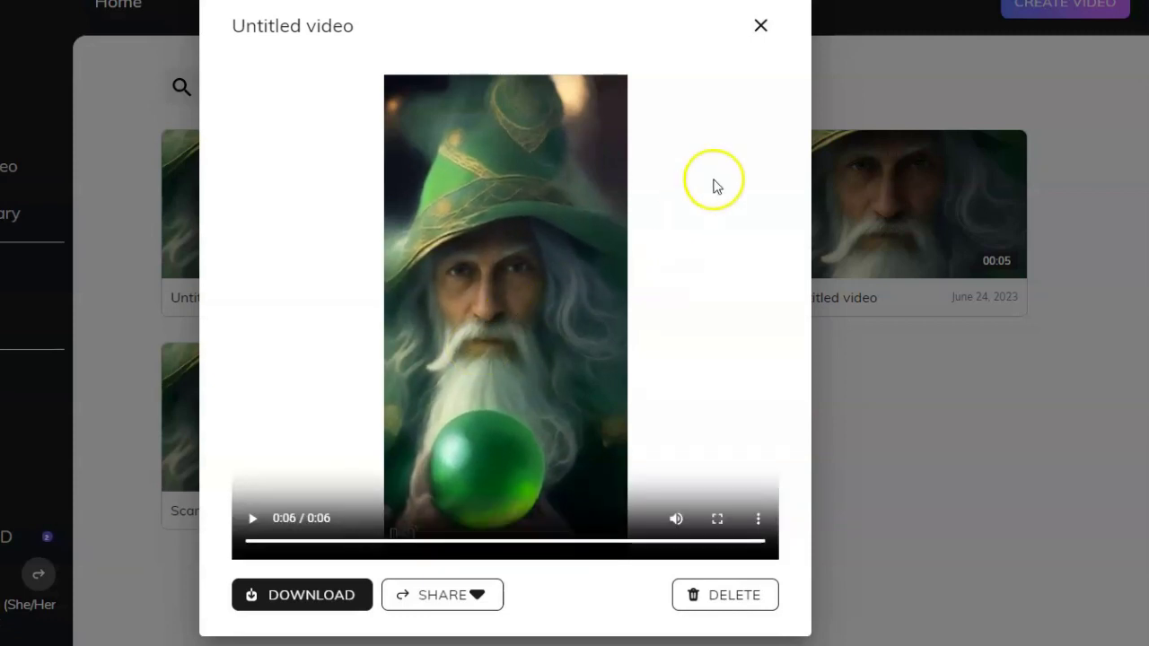
Step: Close the wizard video preview and dismiss its card's options menu without deleting it
{"action": "left_click", "coordinate": [761, 27]}
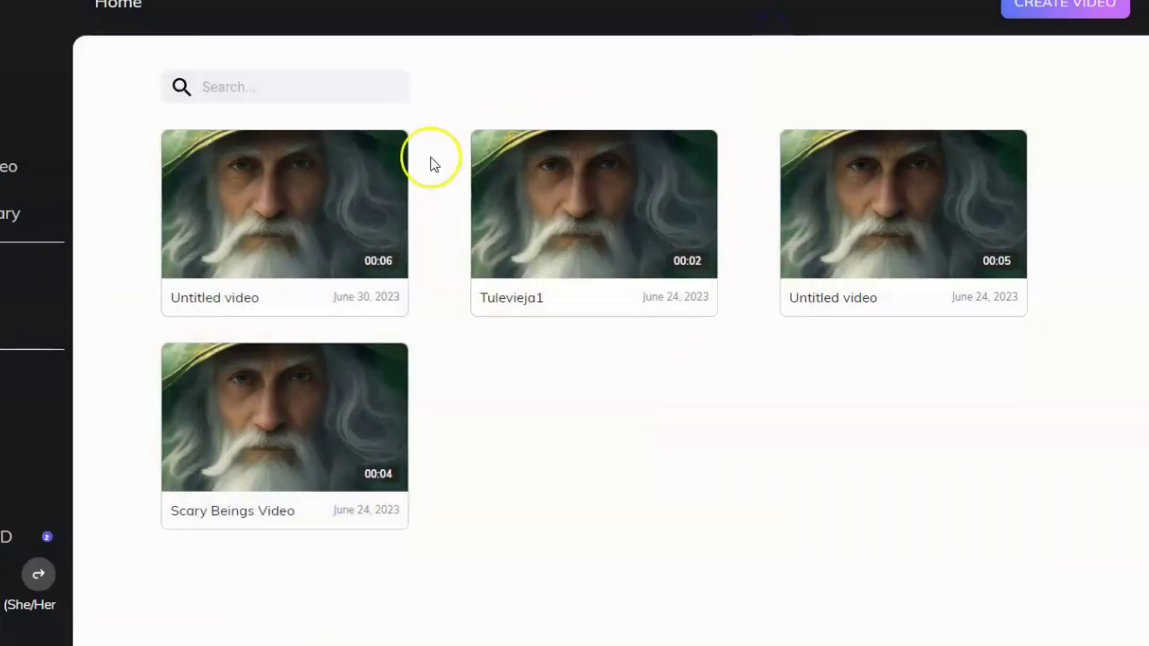
{"action": "left_click", "coordinate": [386, 152]}
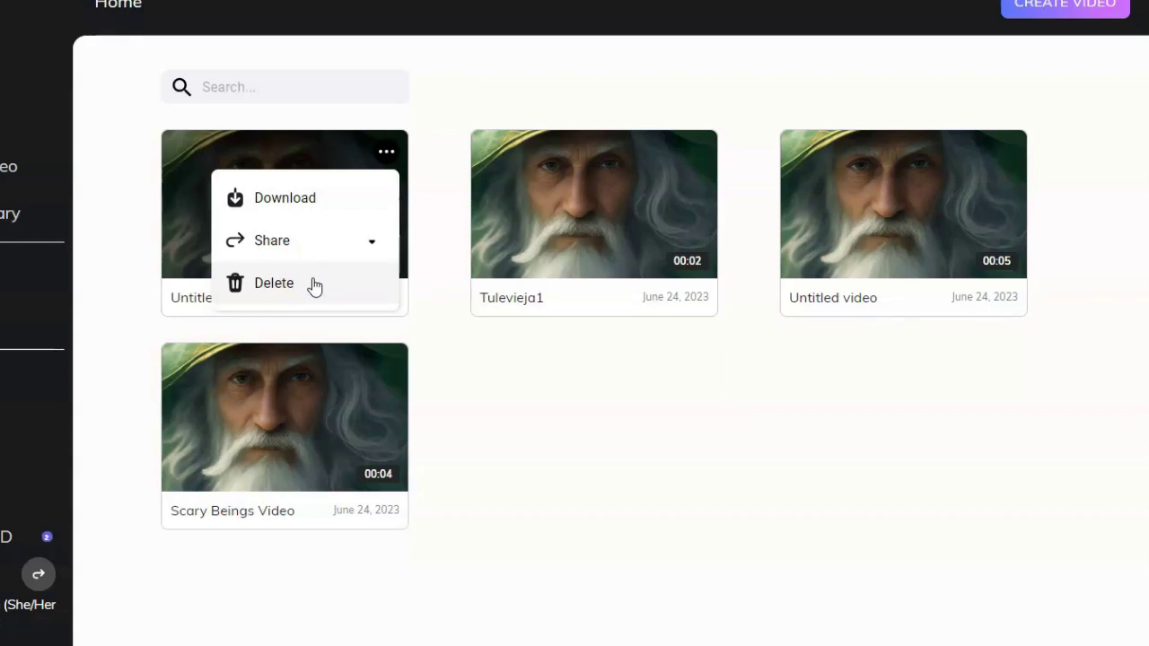
{"action": "left_click", "coordinate": [636, 128]}
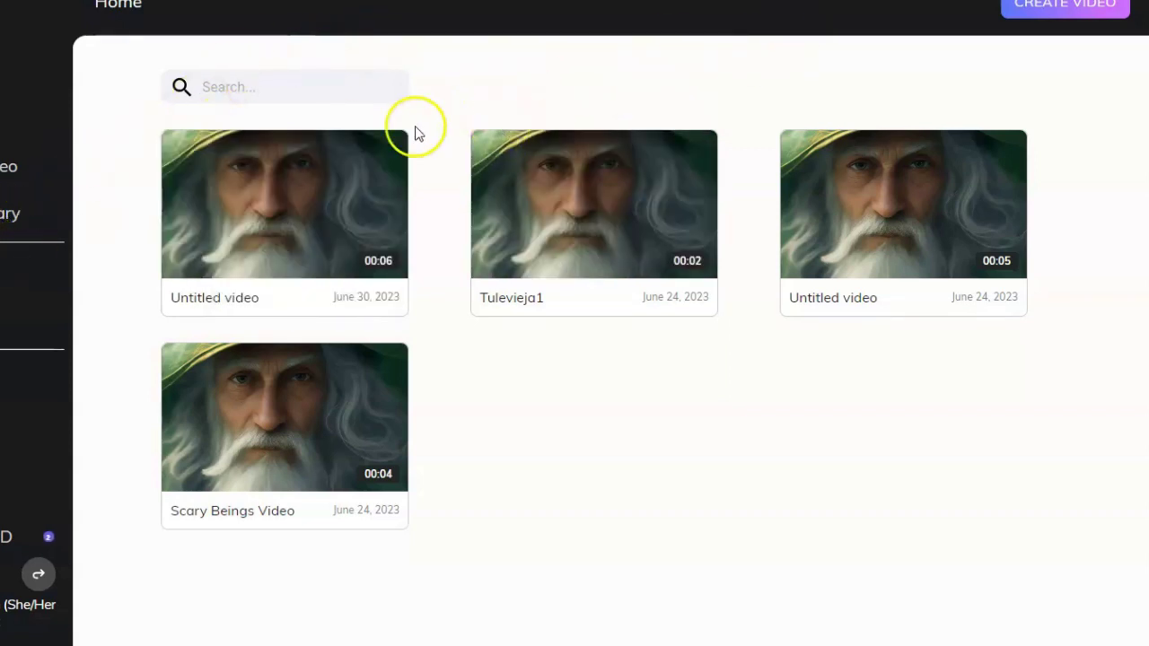
{"action": "mouse_move", "coordinate": [332, 188]}
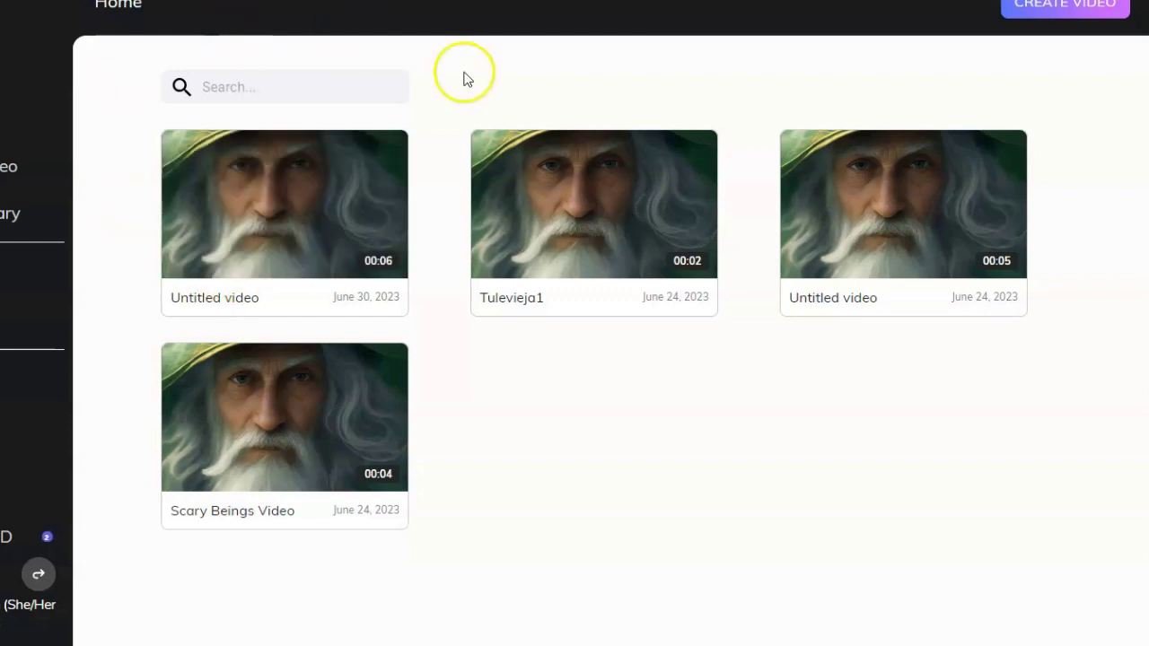
Step: Start another wizard video and choose uploading your own voice audio instead of a script
{"action": "left_click", "coordinate": [1015, 9]}
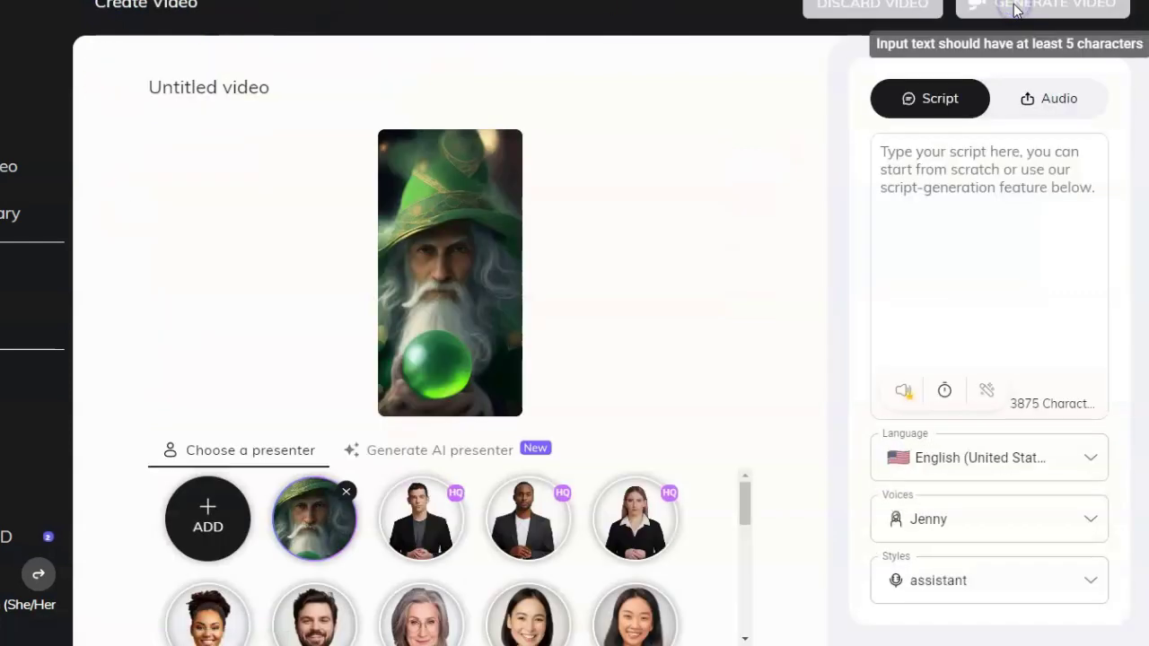
{"action": "left_click", "coordinate": [1050, 102]}
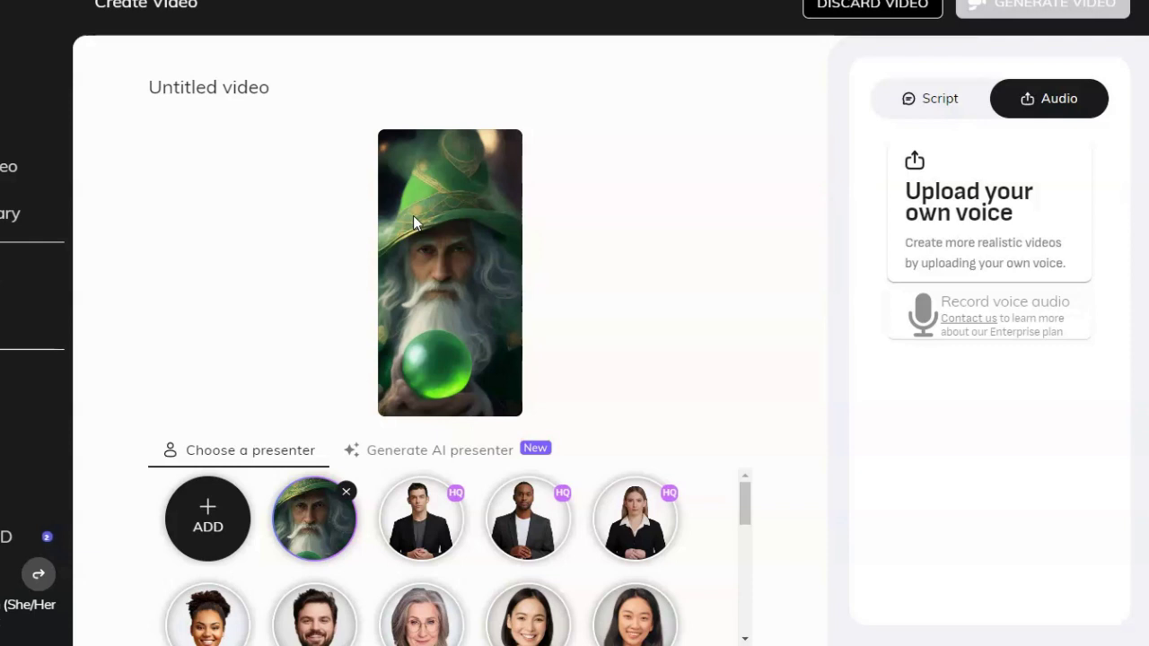
{"action": "left_click", "coordinate": [377, 297]}
{"action": "left_click", "coordinate": [412, 199]}
{"action": "left_click", "coordinate": [729, 271]}
{"action": "left_click", "coordinate": [795, 289]}
{"action": "left_click", "coordinate": [590, 325]}
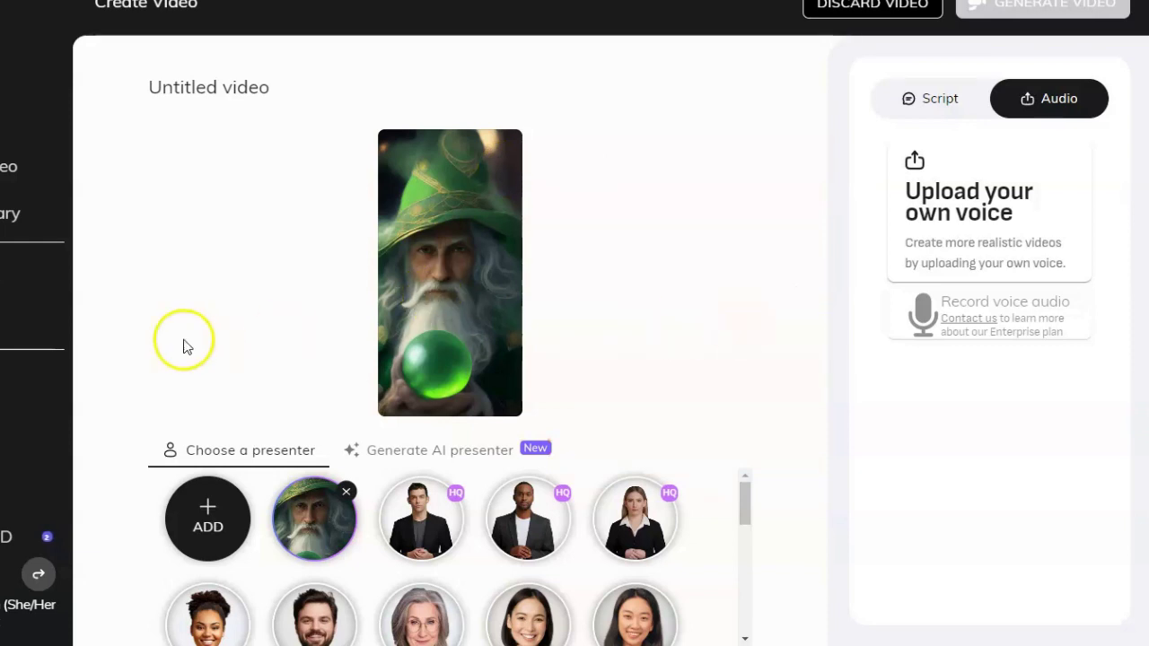